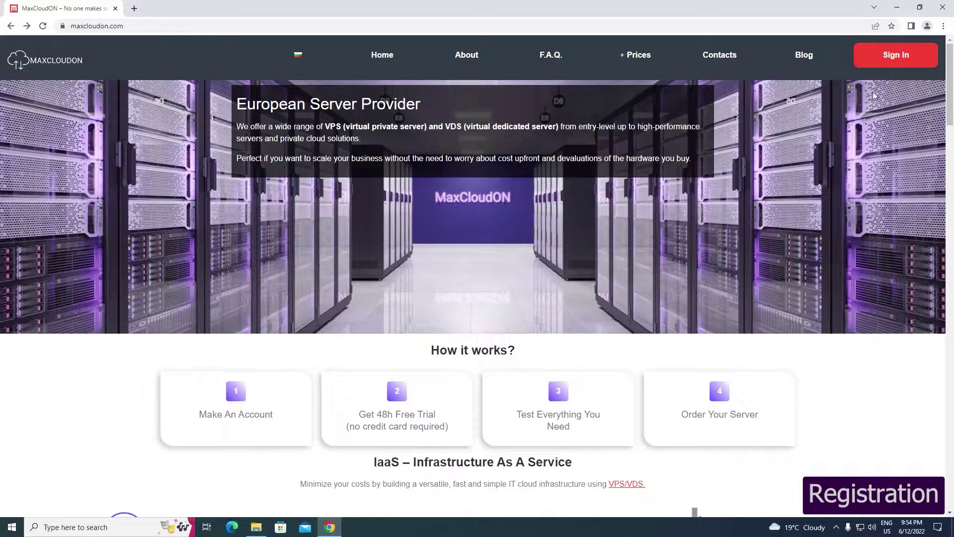
# Step: Open the new-account registration form and fill in the username and e-mail address
pyautogui.click(885, 63)
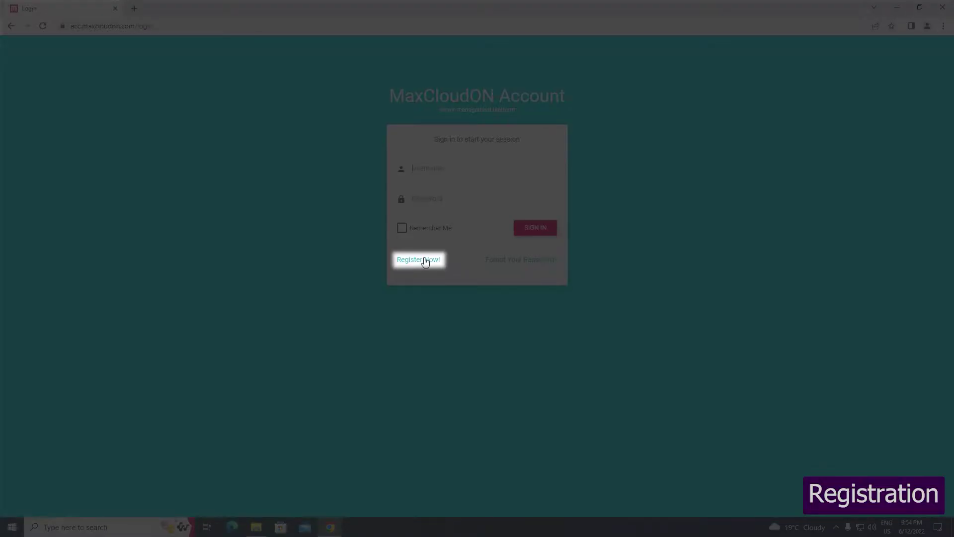
pyautogui.click(418, 259)
pyautogui.write('D')
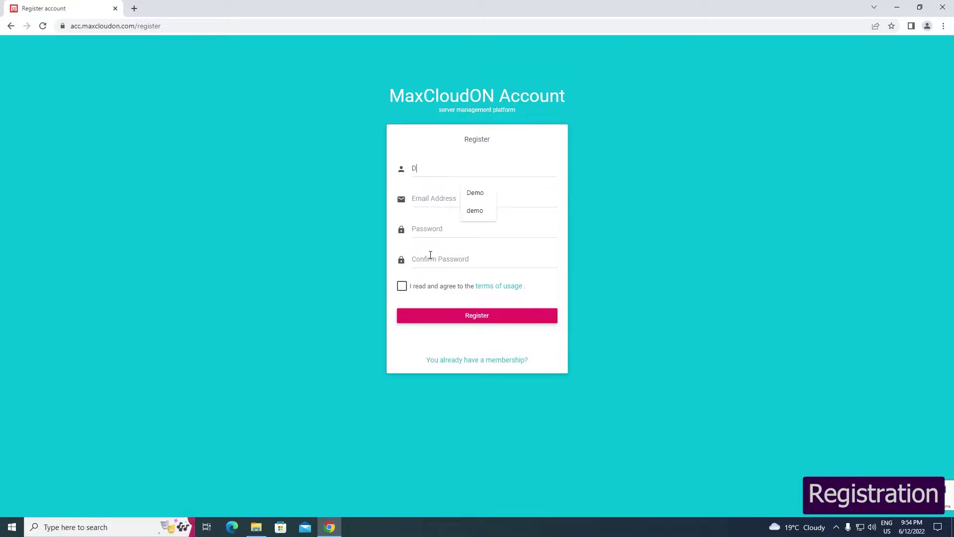
pyautogui.click(459, 195)
pyautogui.click(460, 200)
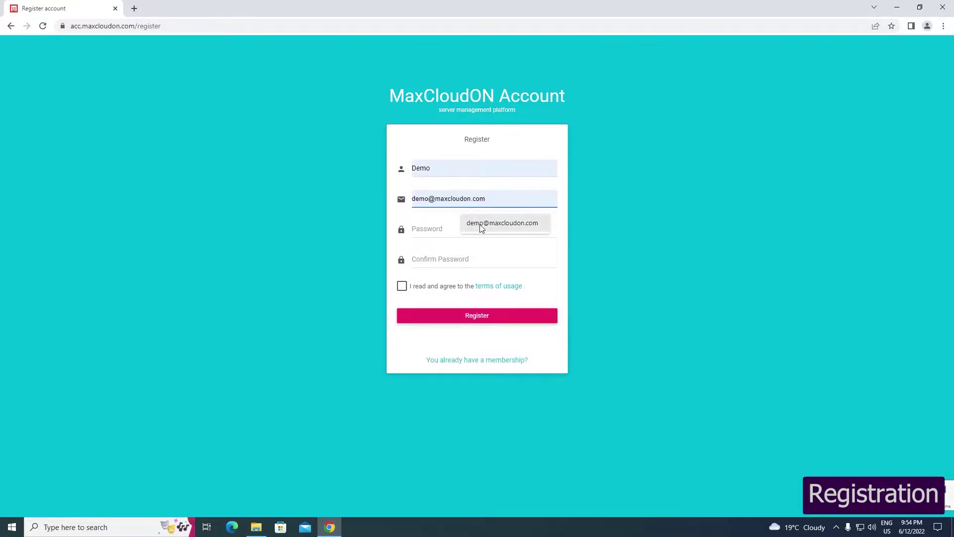
pyautogui.click(479, 225)
# Step: Enter and confirm the account password, accept the terms of usage, and submit the registration
pyautogui.click(462, 230)
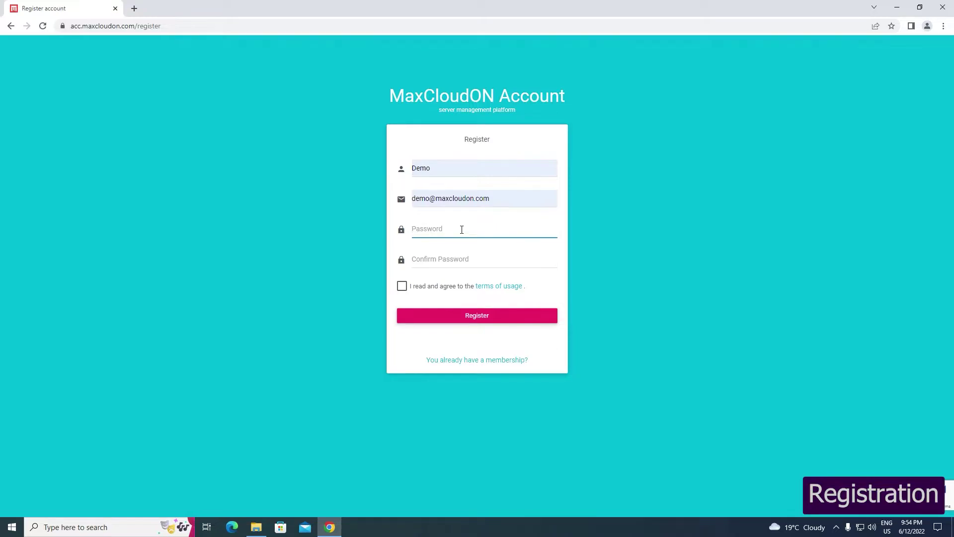
pyautogui.press('Tab')
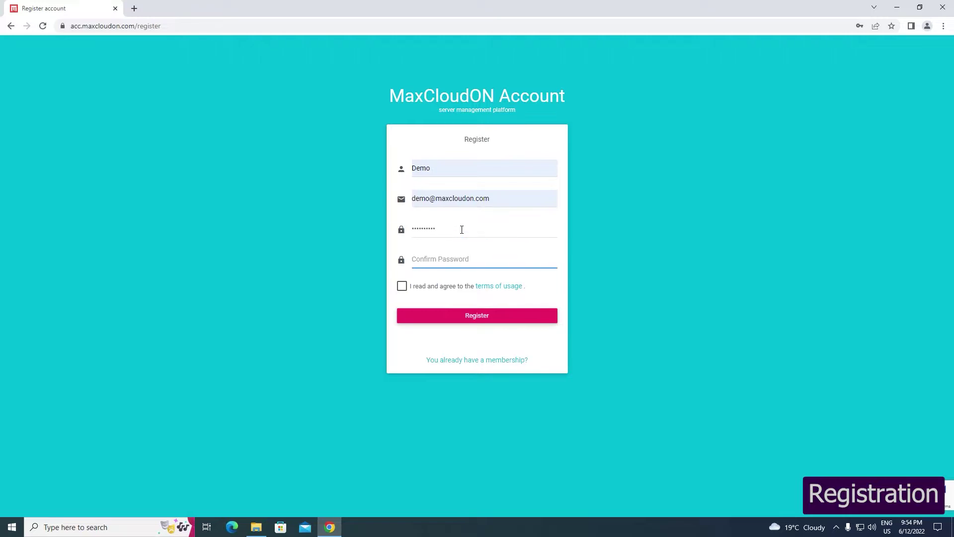
pyautogui.click(429, 287)
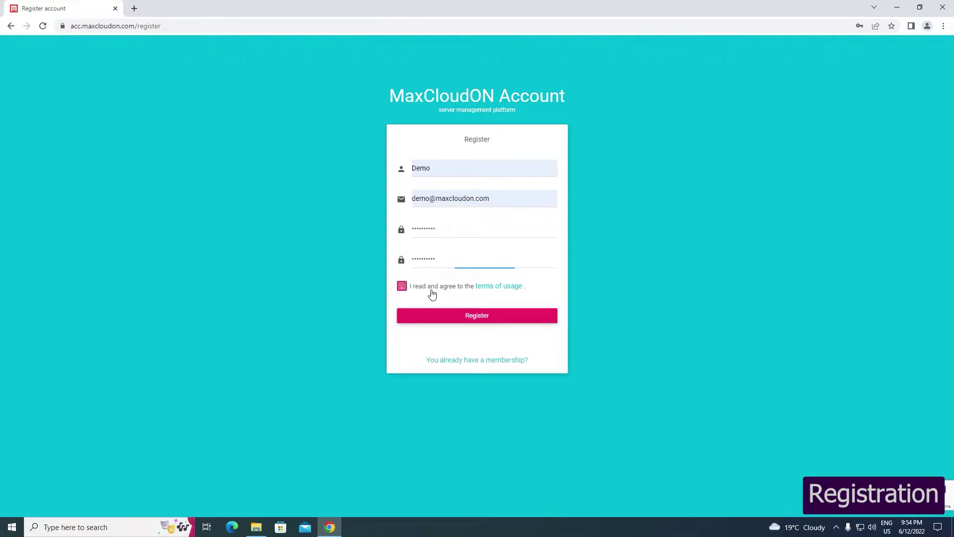
pyautogui.click(464, 317)
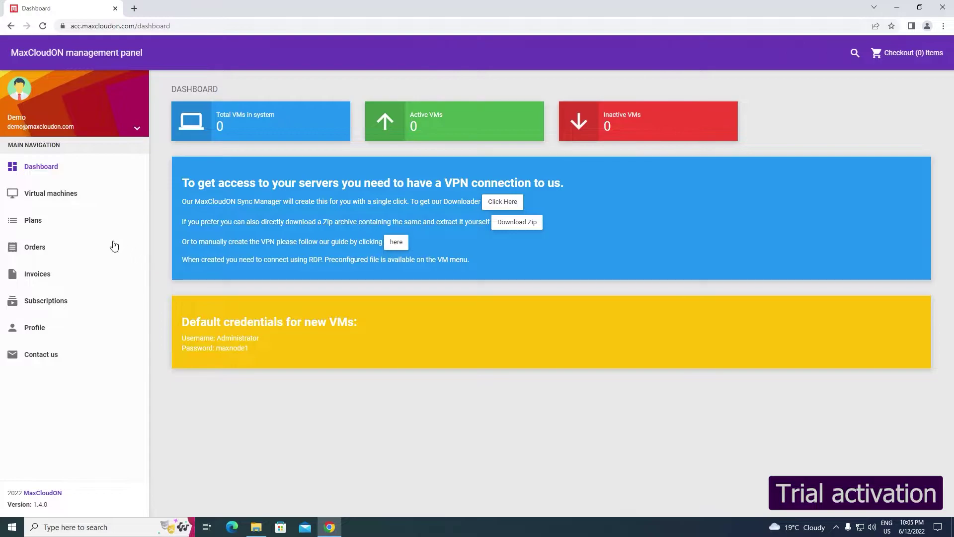
# Step: Show the Plans page with the $0 two-day Free trial and the $21 weekly and $50 monthly plans
pyautogui.click(31, 220)
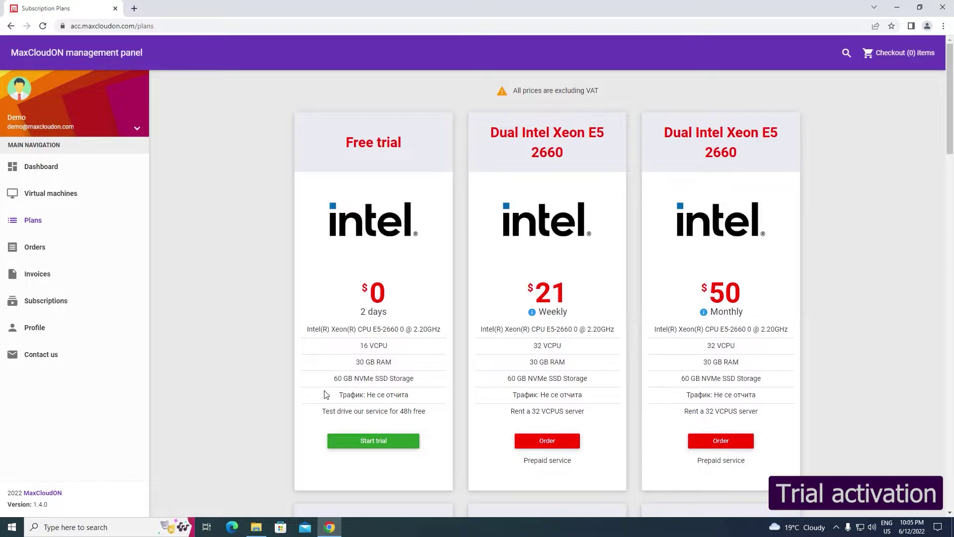
# Step: Start the Free trial, then enter the mobile number and verify it with the received SMS code
pyautogui.click(371, 441)
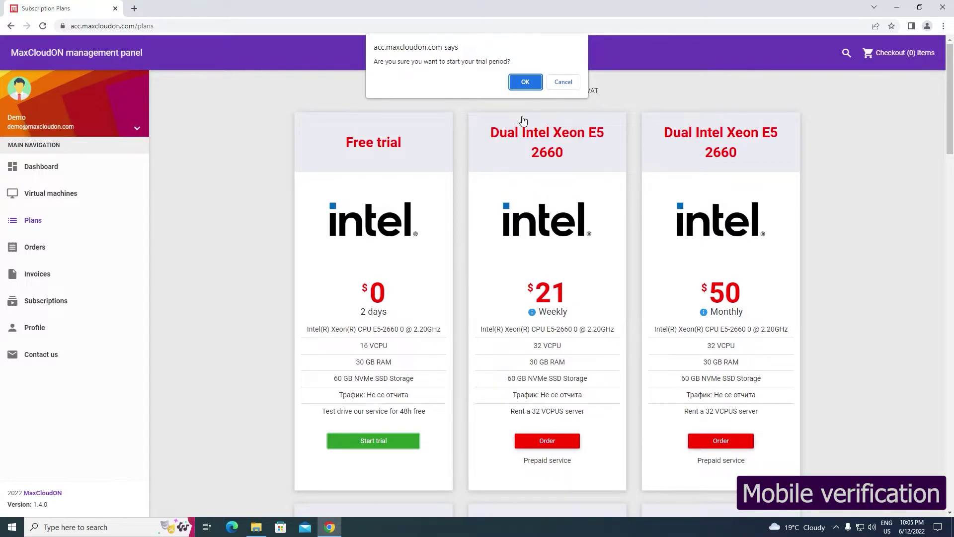
pyautogui.click(531, 83)
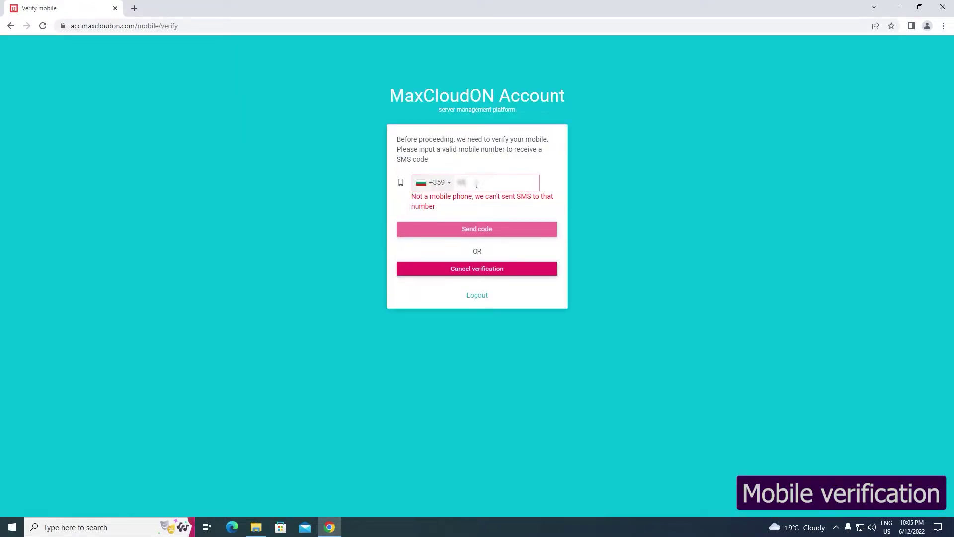
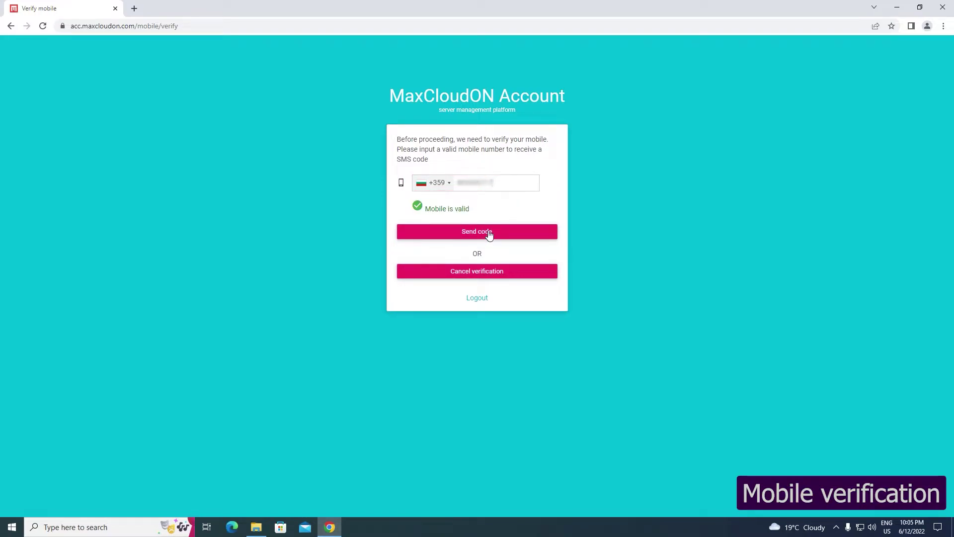
pyautogui.click(489, 233)
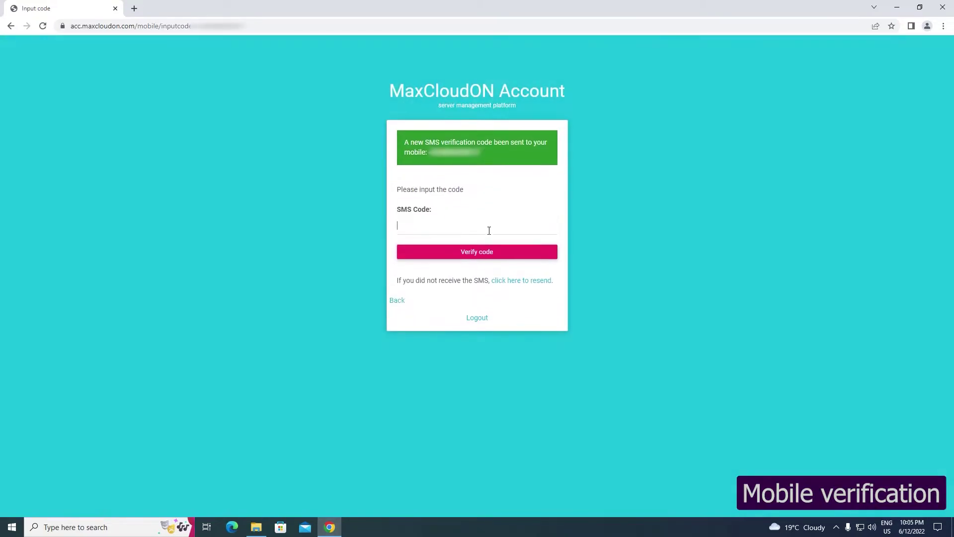
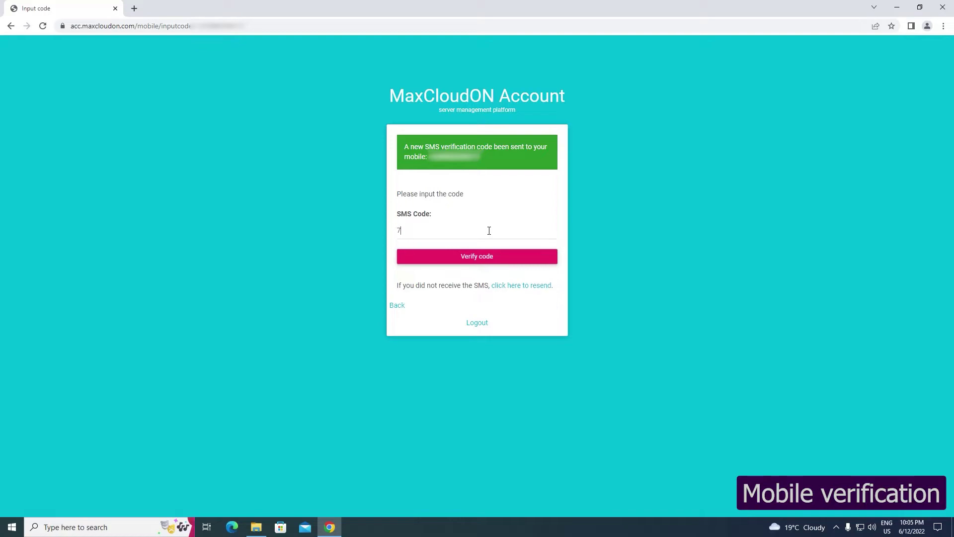
pyautogui.click(478, 257)
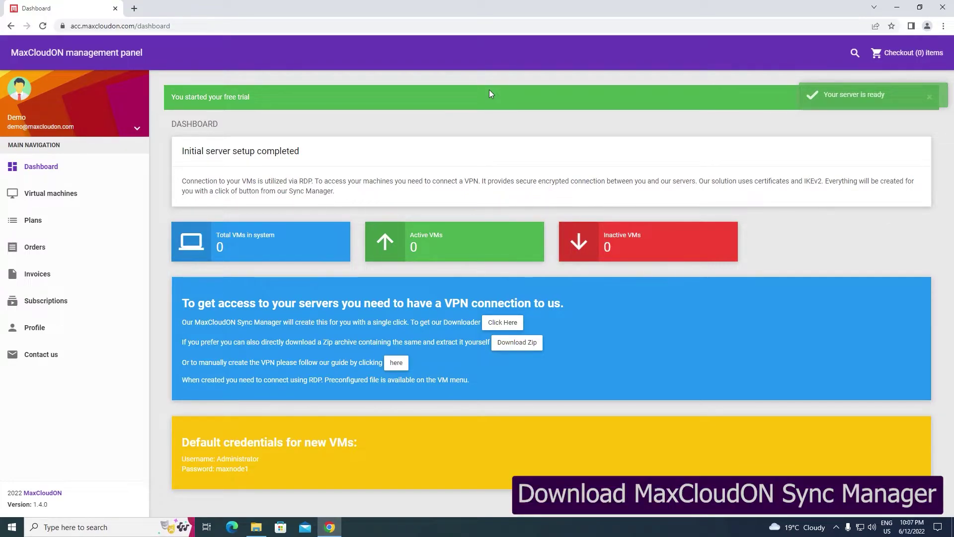
# Step: Reload the Dashboard so it counts 1 virtual machine, with that one active
pyautogui.click(53, 170)
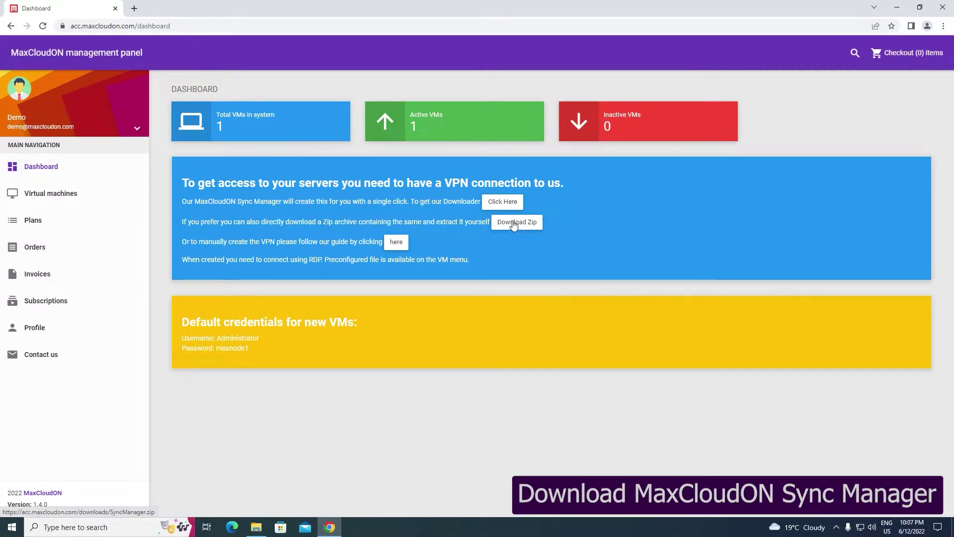
# Step: Download and run the Sync Manager Web Downloader, allow its changes, and fetch MaxCloudON SyncManager
pyautogui.click(498, 205)
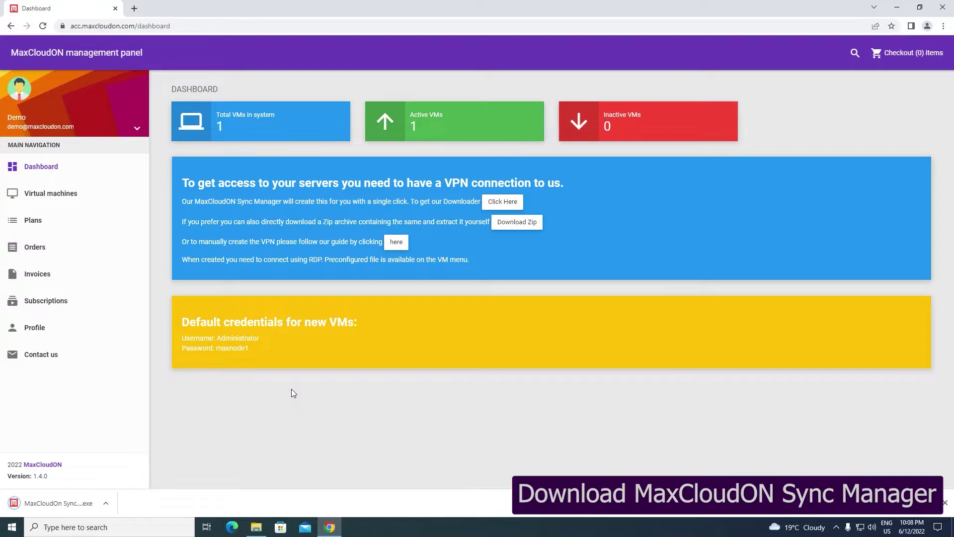
pyautogui.click(49, 500)
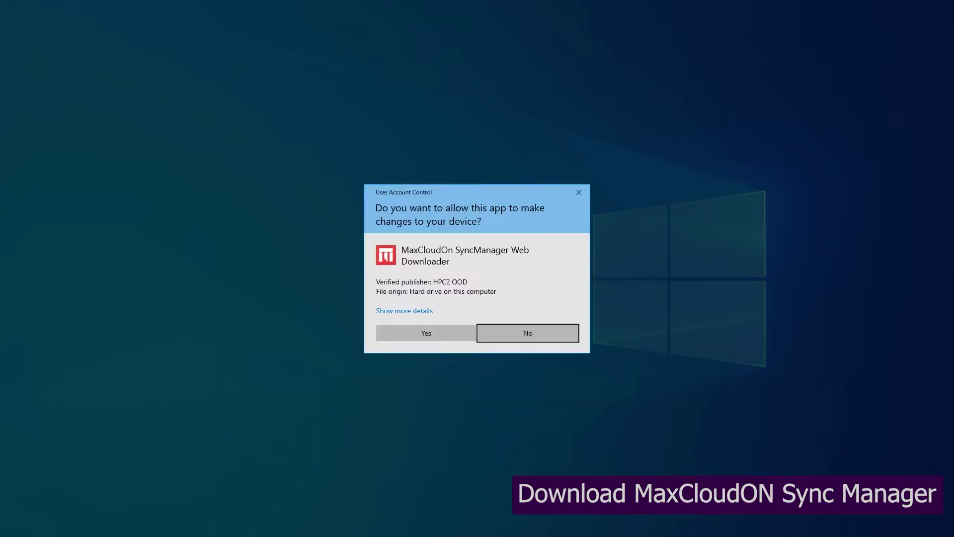
pyautogui.click(425, 333)
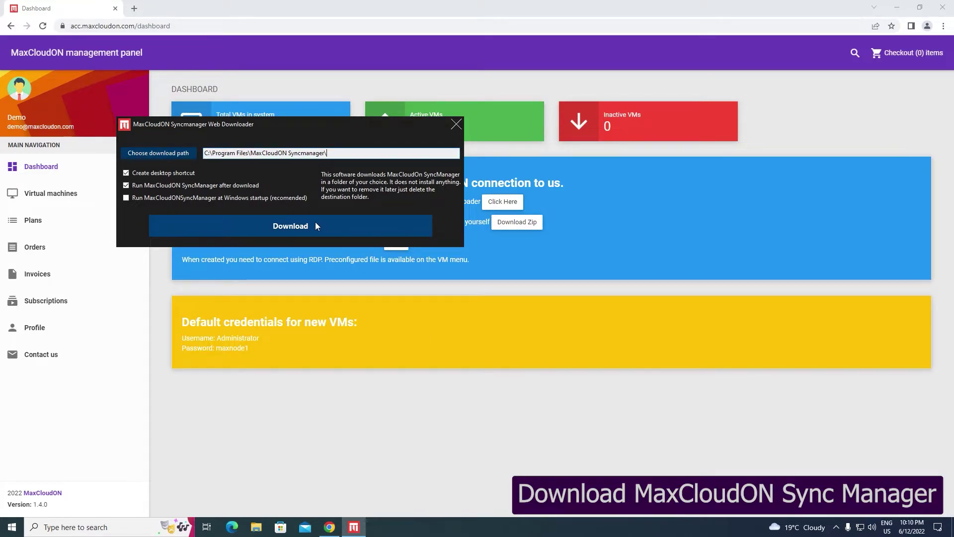
pyautogui.click(316, 224)
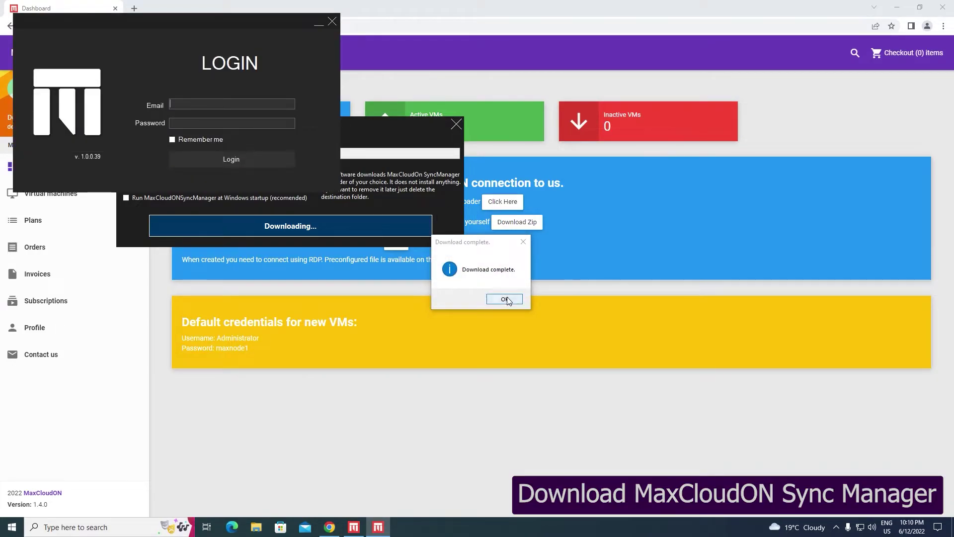
# Step: Log into Sync Manager with the account e-mail and password, with Remember me ticked
pyautogui.click(504, 298)
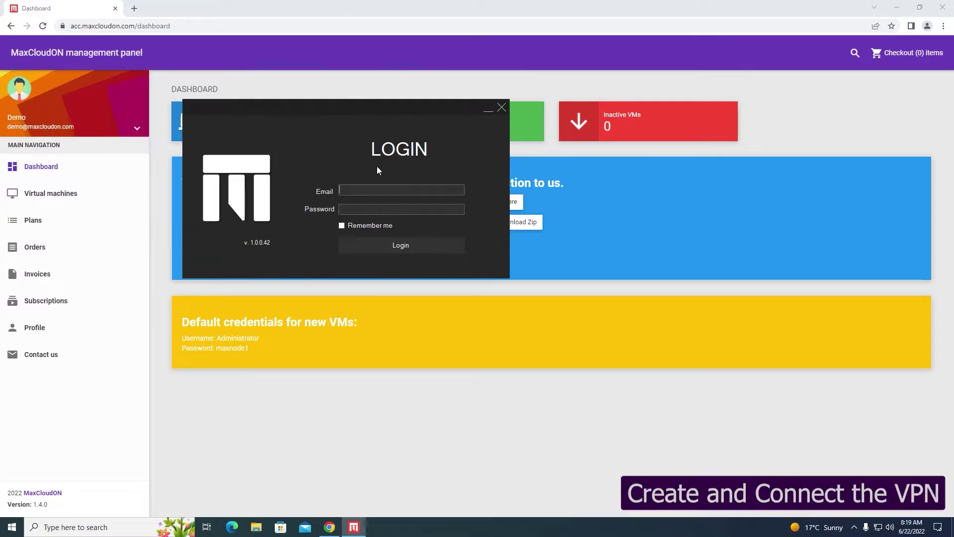
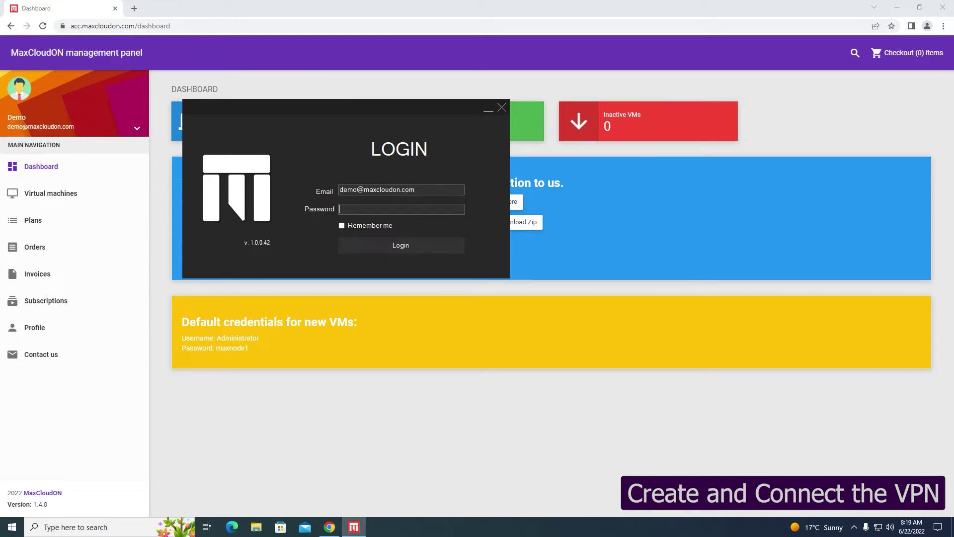
pyautogui.write('••••••••••')
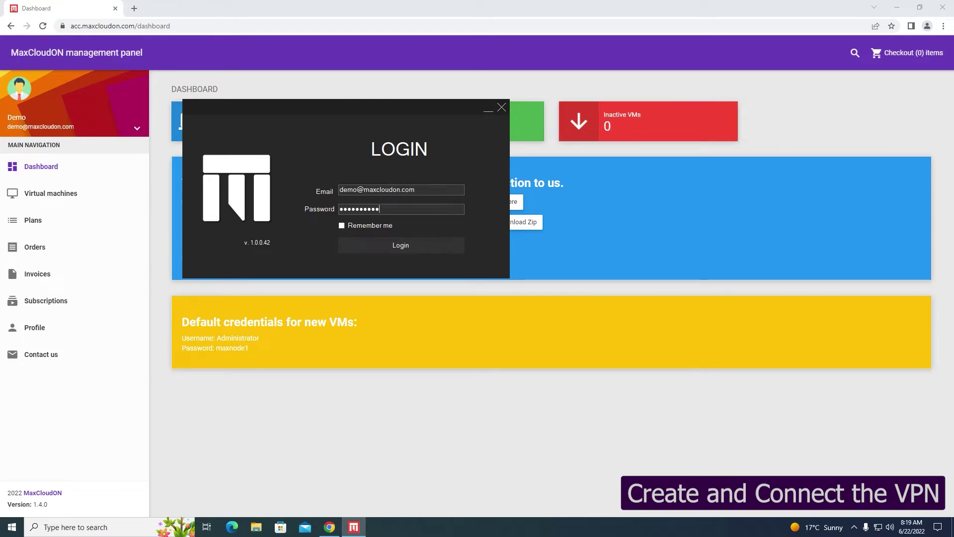
pyautogui.click(368, 226)
pyautogui.click(402, 251)
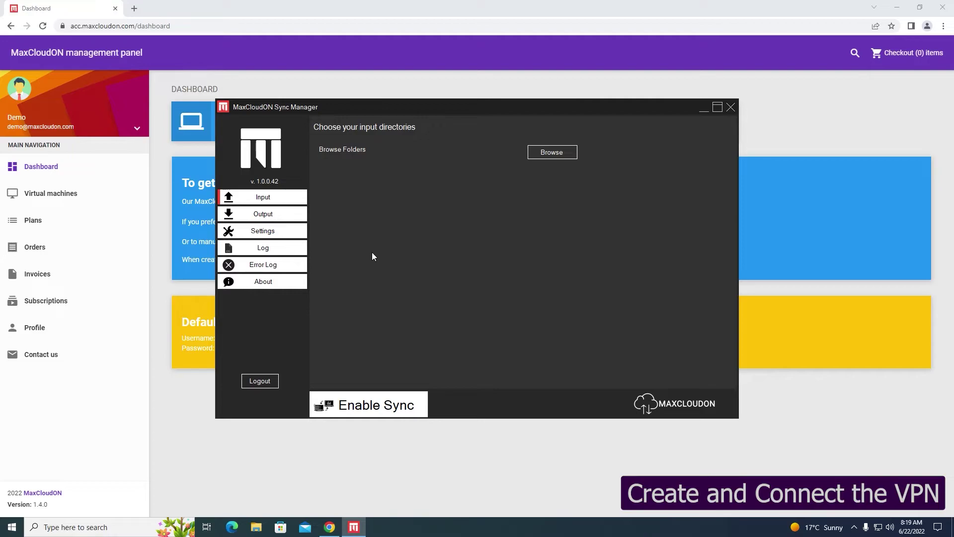
# Step: Create the MaxCloudON VPN in Settings, confirm it shows Connected, and minimize Sync Manager
pyautogui.click(285, 232)
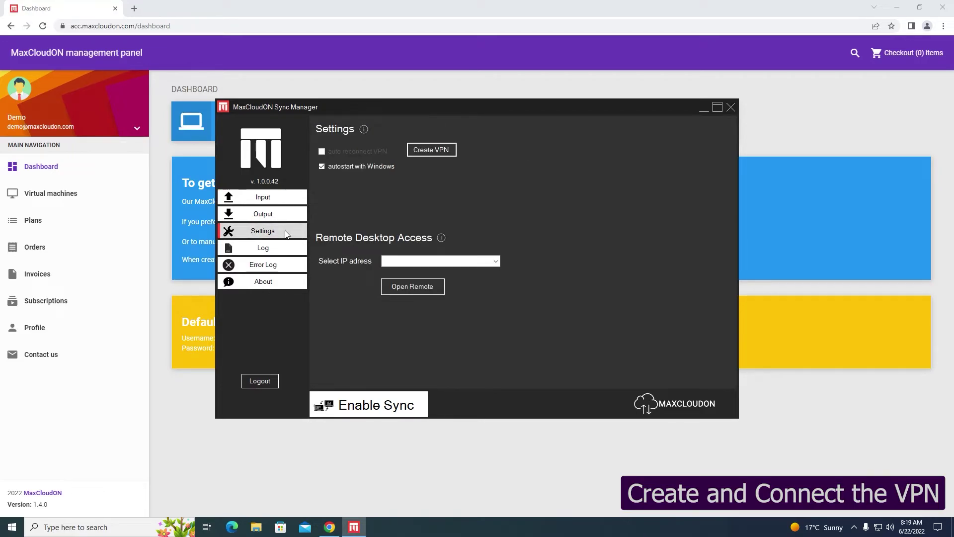
pyautogui.click(433, 148)
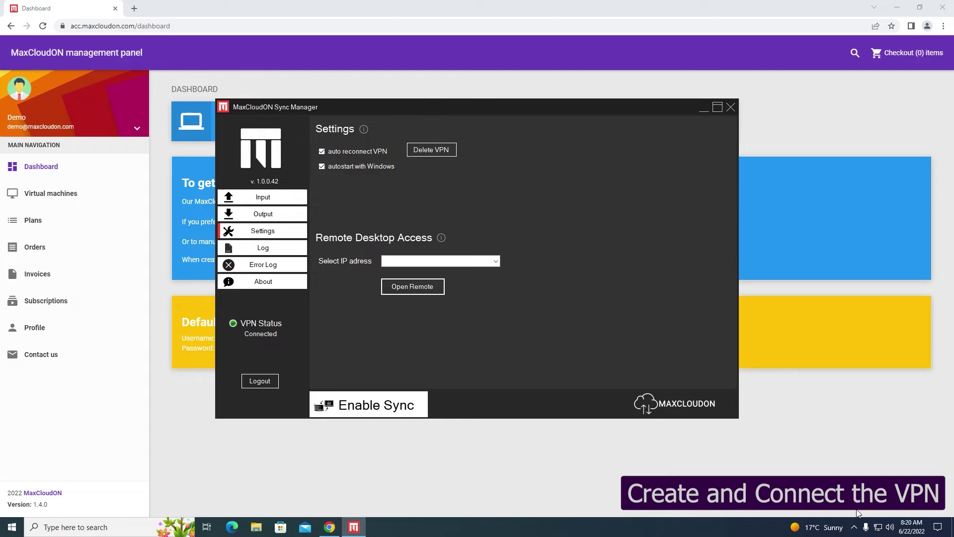
pyautogui.click(878, 529)
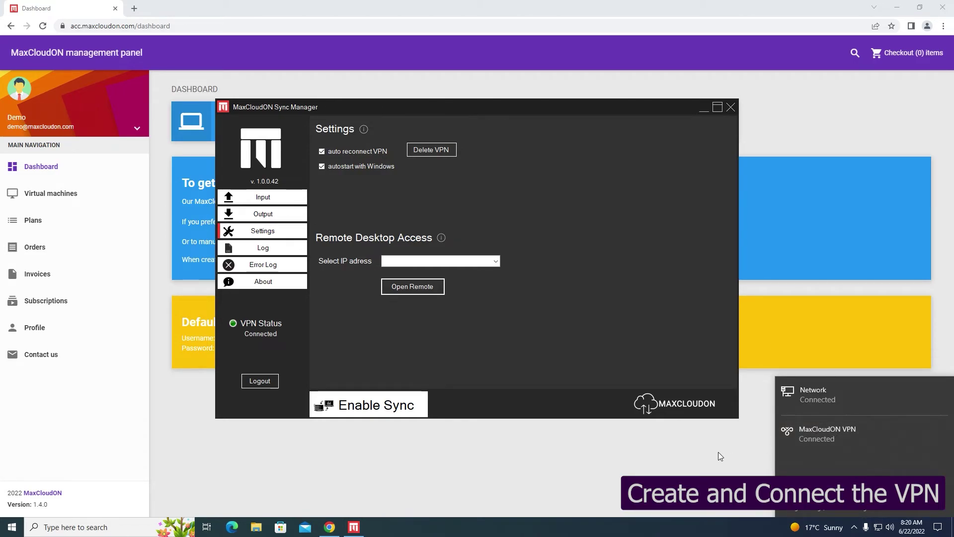
pyautogui.click(703, 108)
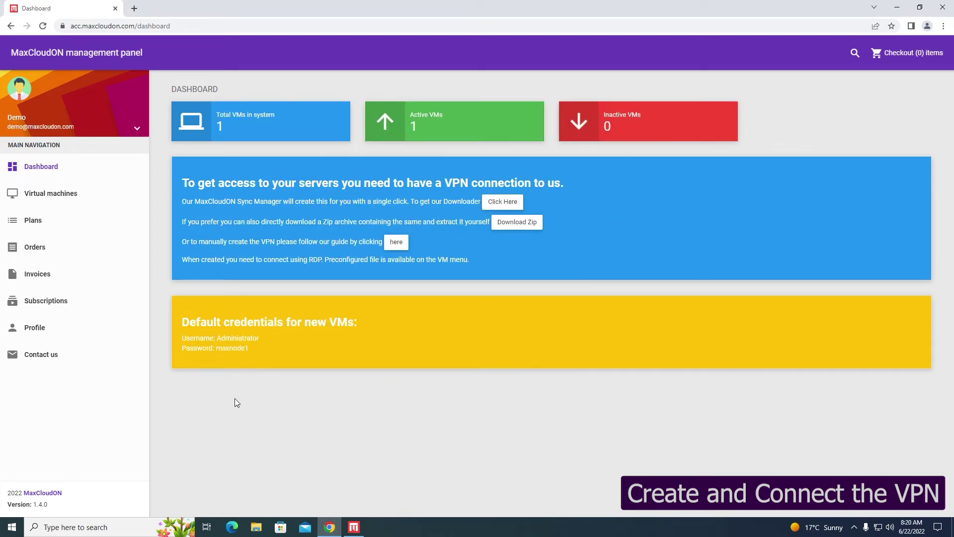
pyautogui.moveTo(181, 315); pyautogui.dragTo(373, 357)
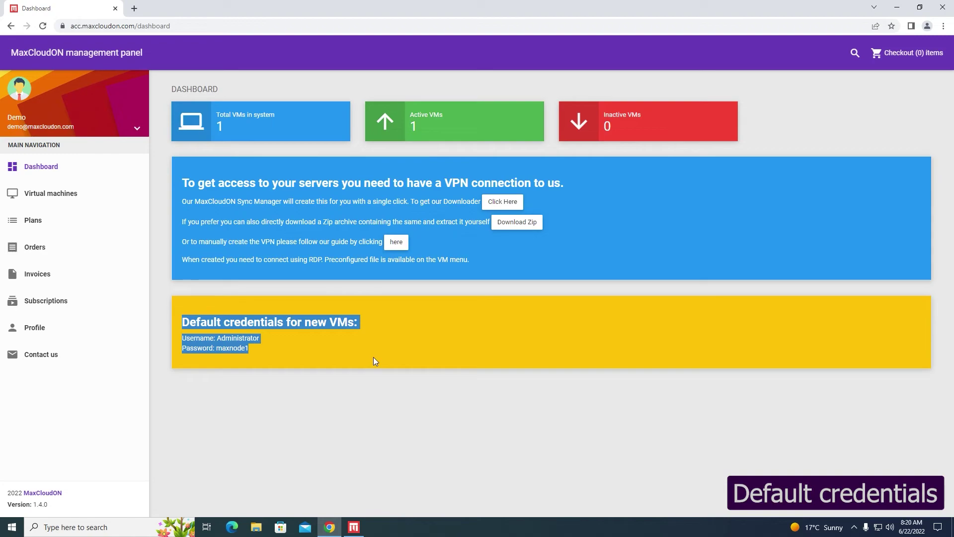
pyautogui.click(373, 357)
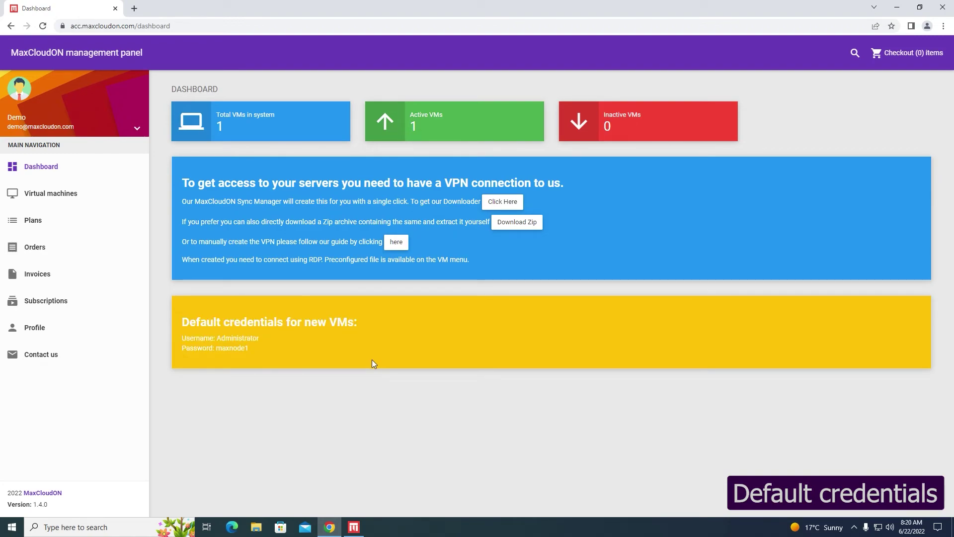
# Step: Download source-vm's RDP file for 10.100.40.1 via Open RDP and approve connecting
pyautogui.click(70, 201)
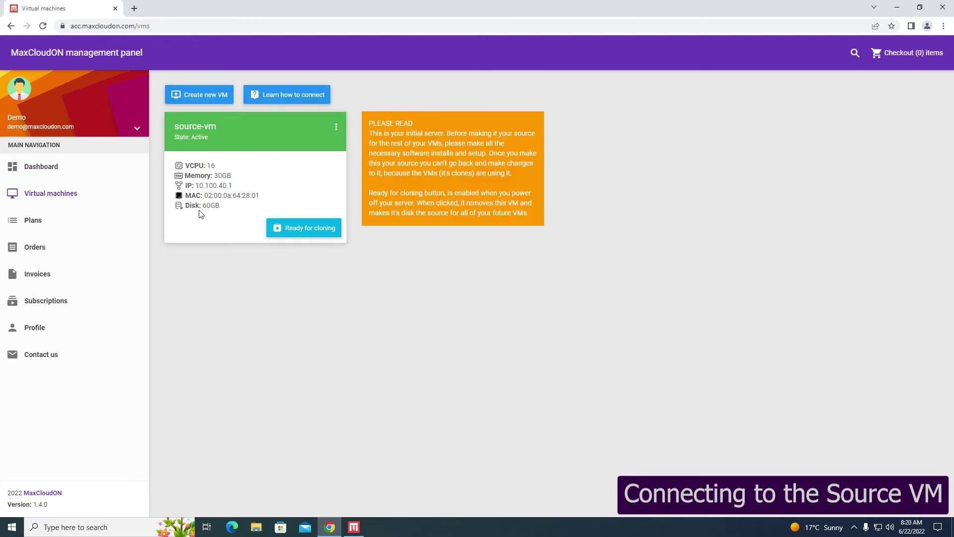
pyautogui.moveTo(188, 185); pyautogui.dragTo(250, 188)
pyautogui.click(255, 189)
pyautogui.click(336, 127)
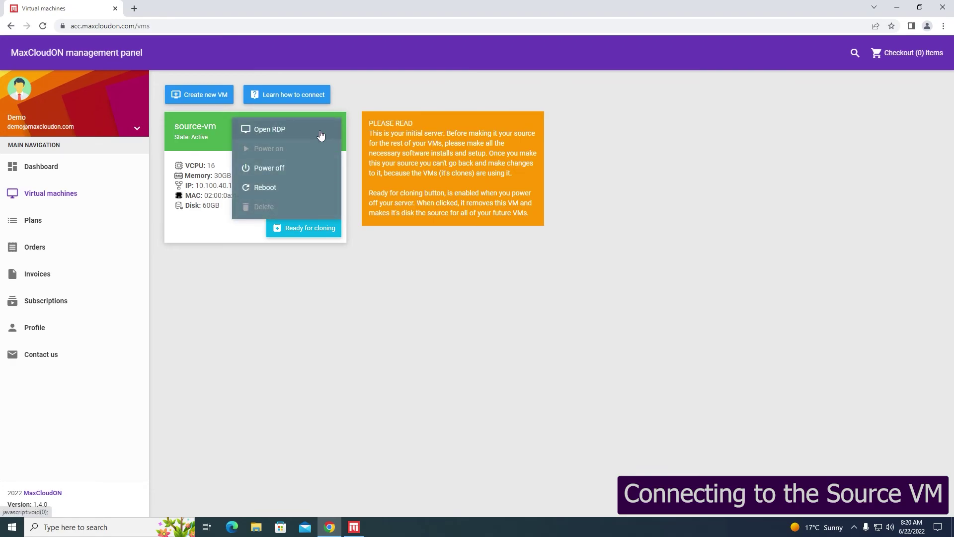
pyautogui.click(320, 132)
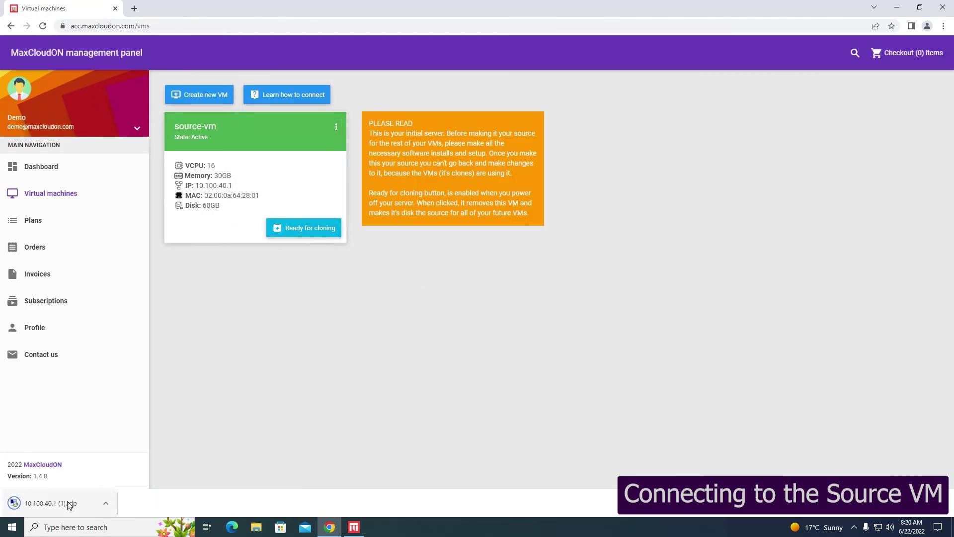
pyautogui.click(541, 316)
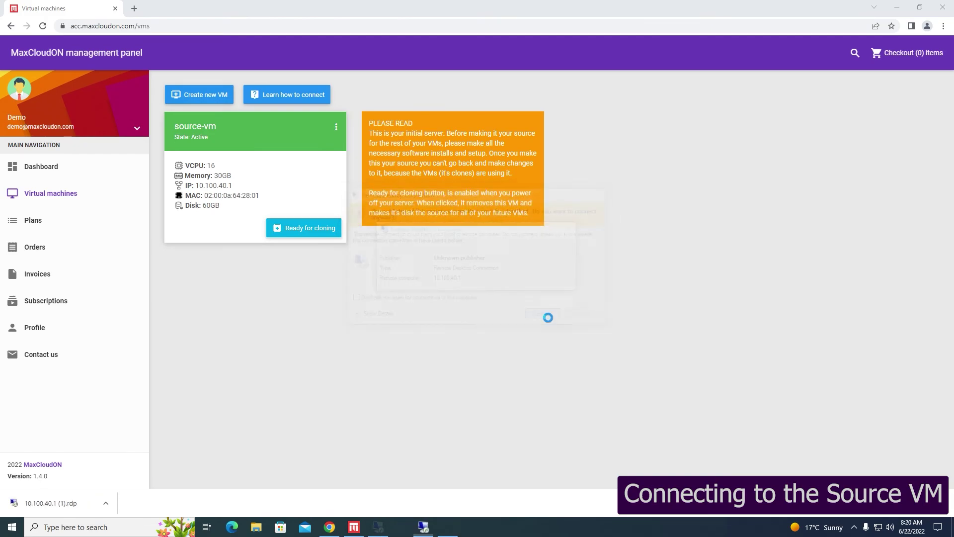
# Step: Enter the default Administrator password to connect to source-vm at 10.100.40.1
pyautogui.write('•••')
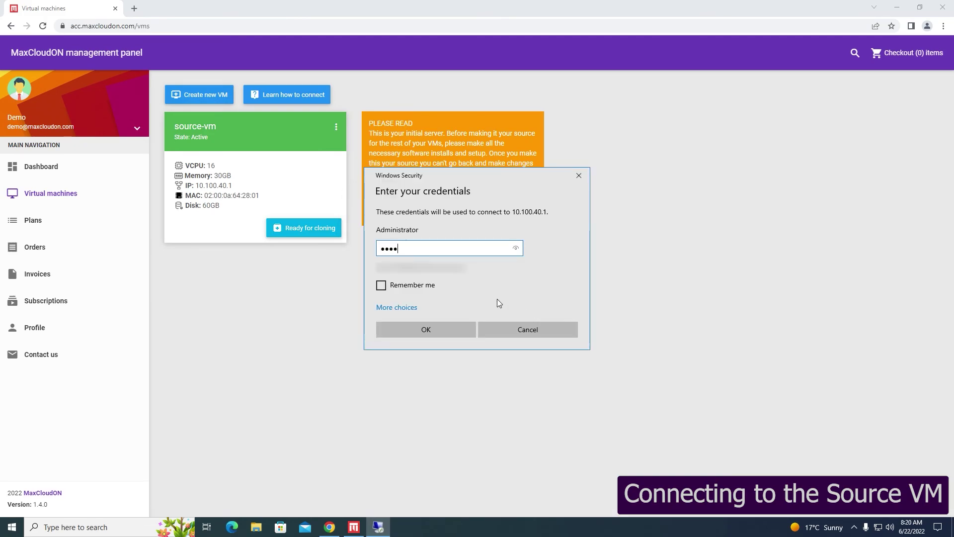
pyautogui.write('•••••')
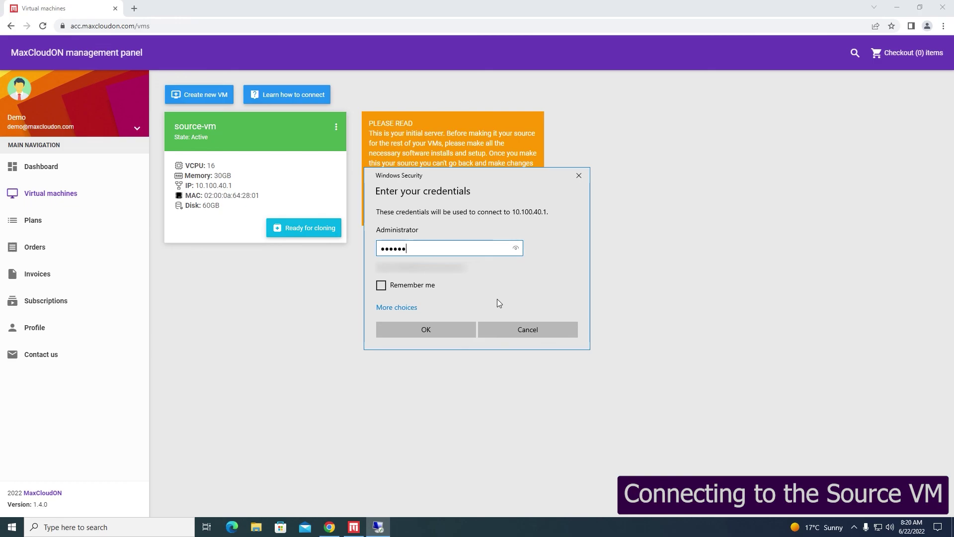
pyautogui.press('Return')
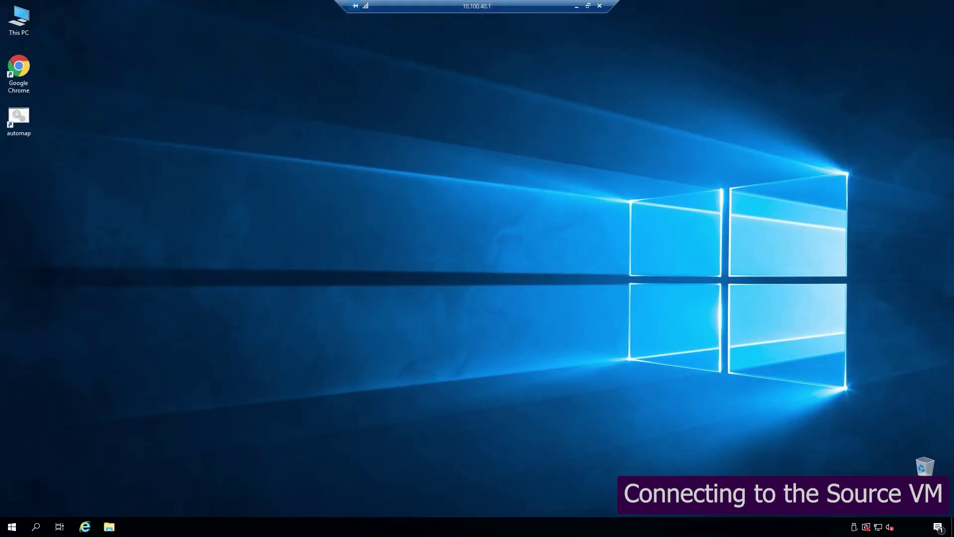